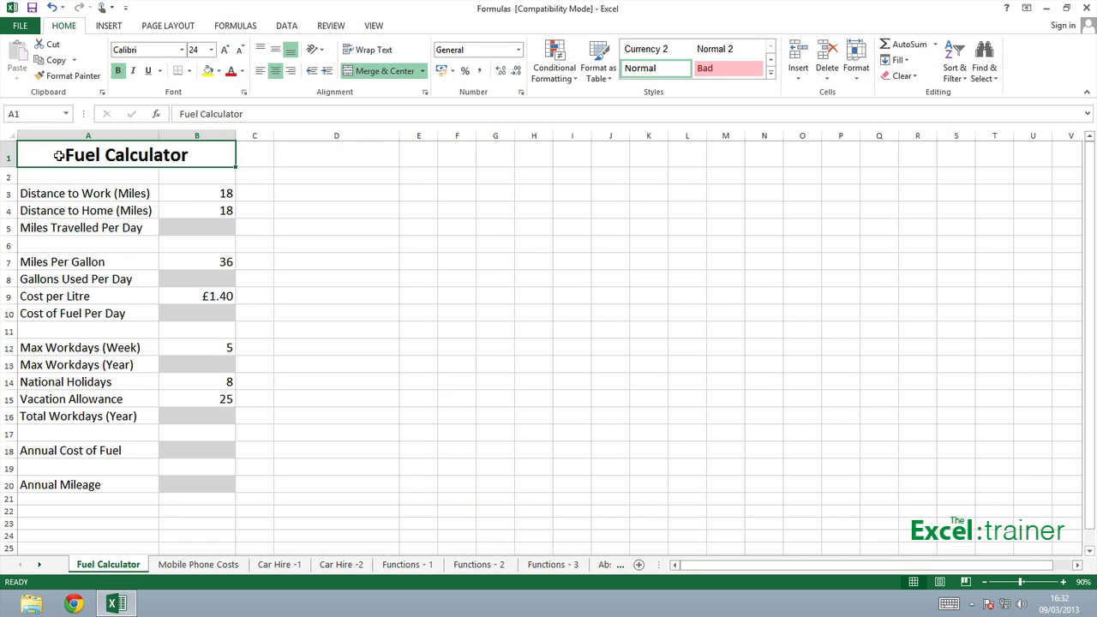
Check the distances in B3 and B4, then enter =b3+b4 in B5 to get 36 daily miles.
click(190, 195)
click(191, 210)
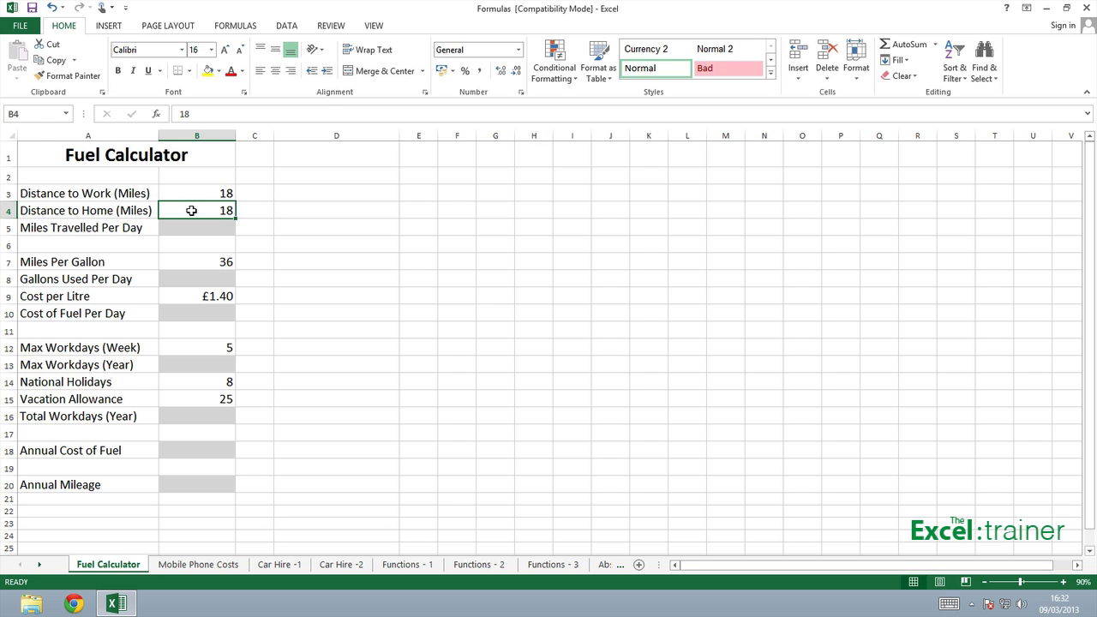
key(Down)
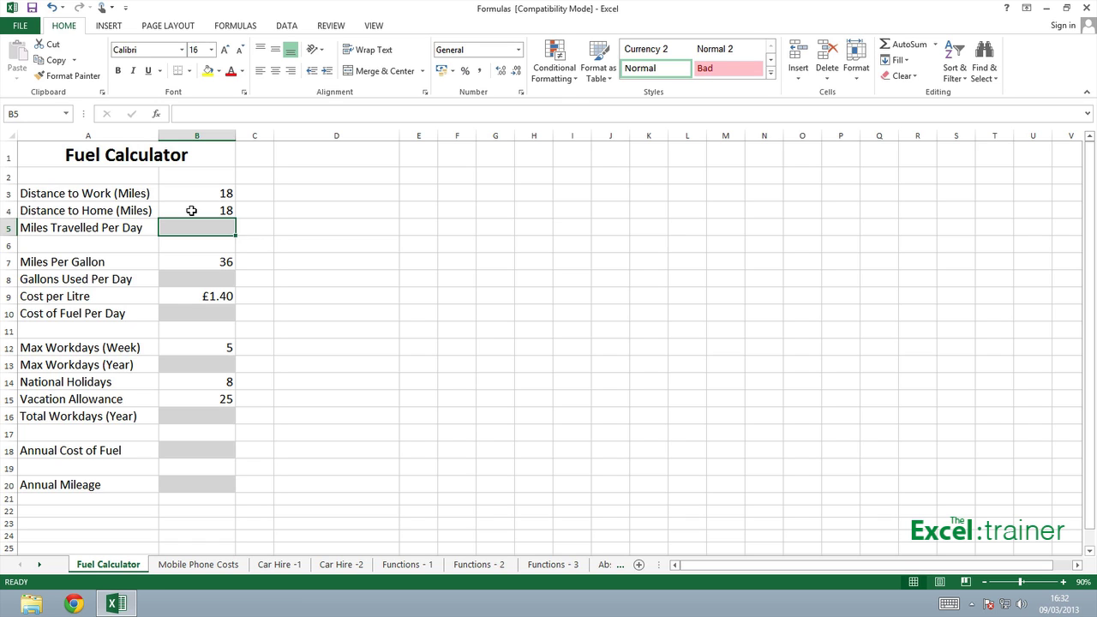
text(=)
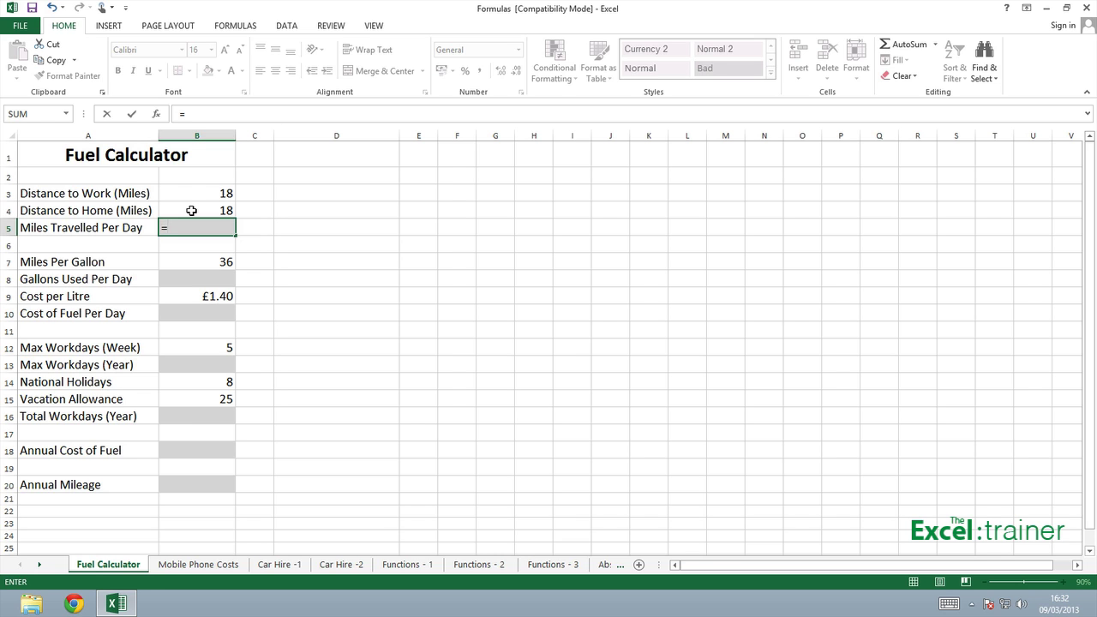
text(b3)
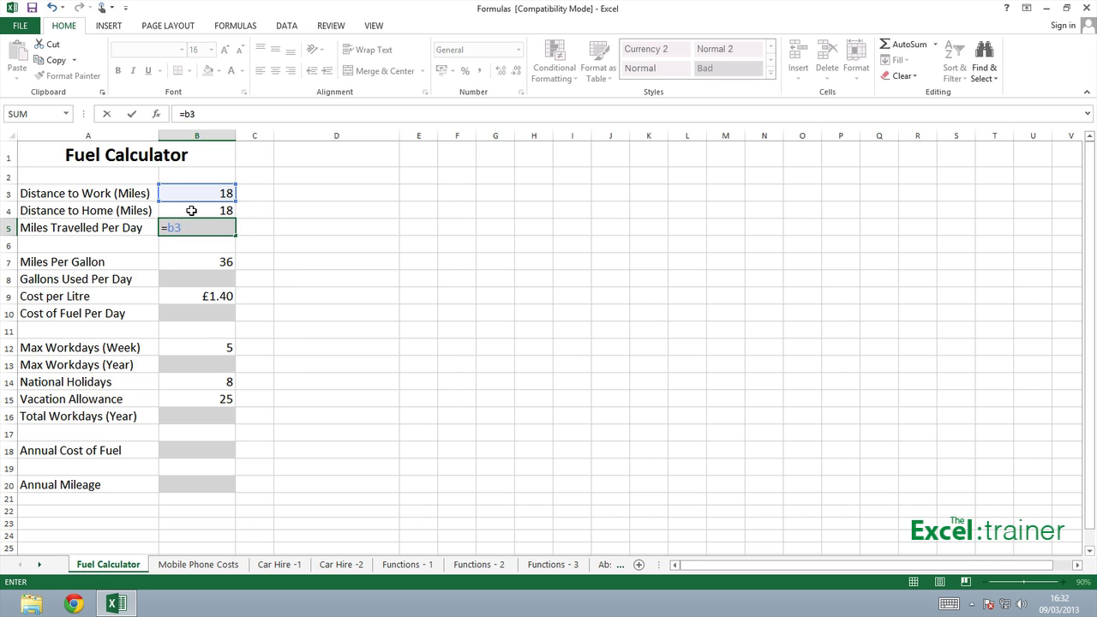
text(+b)
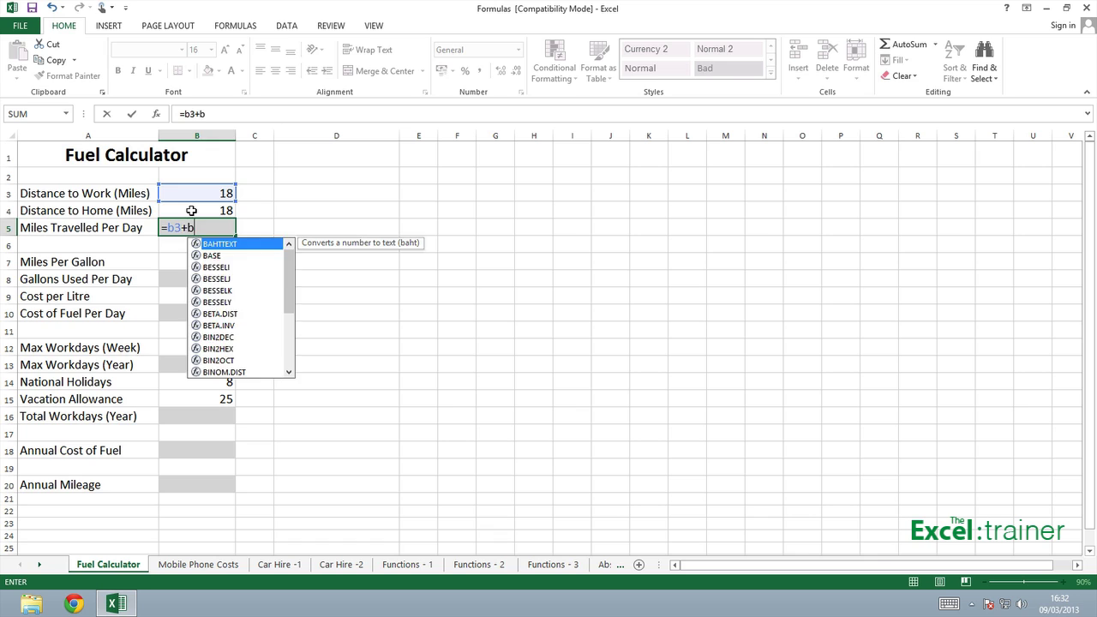
text(4)
key(Return)
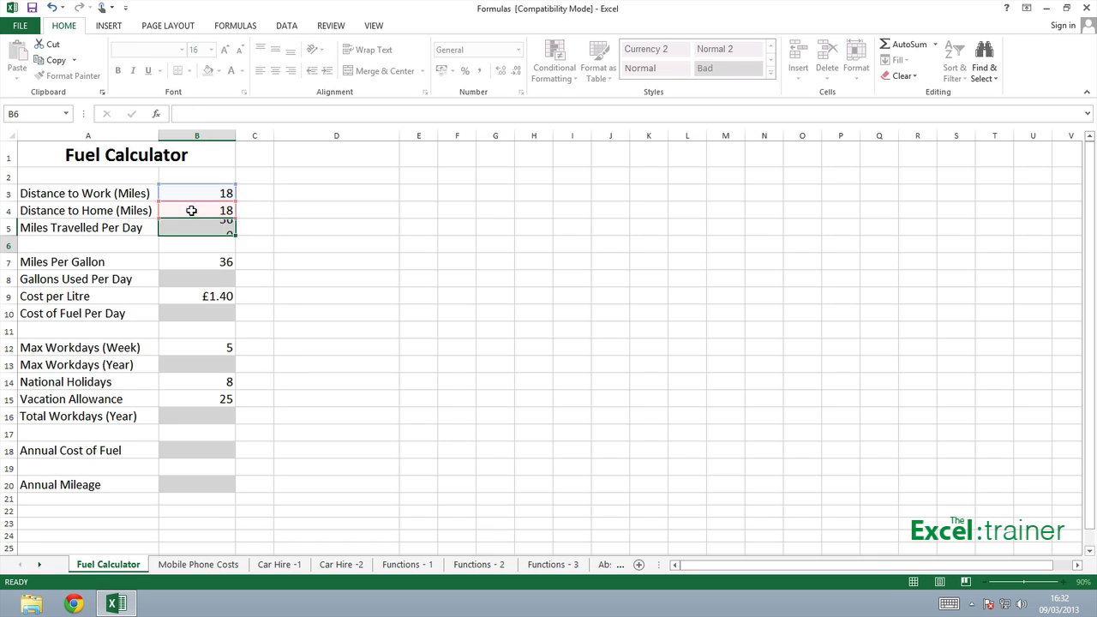
key(Up)
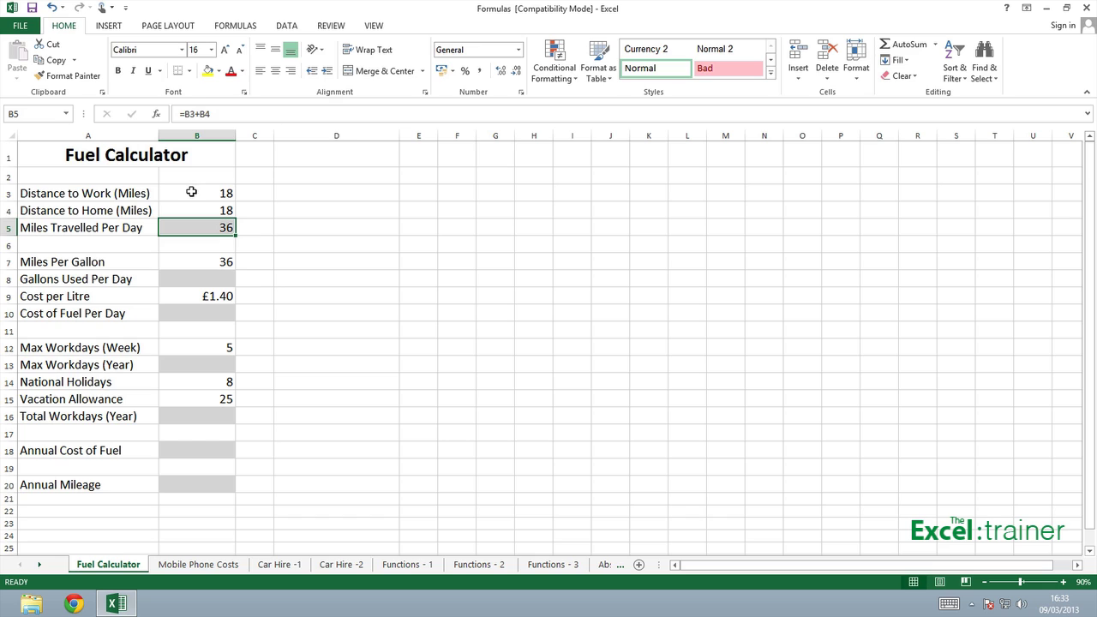
click(191, 191)
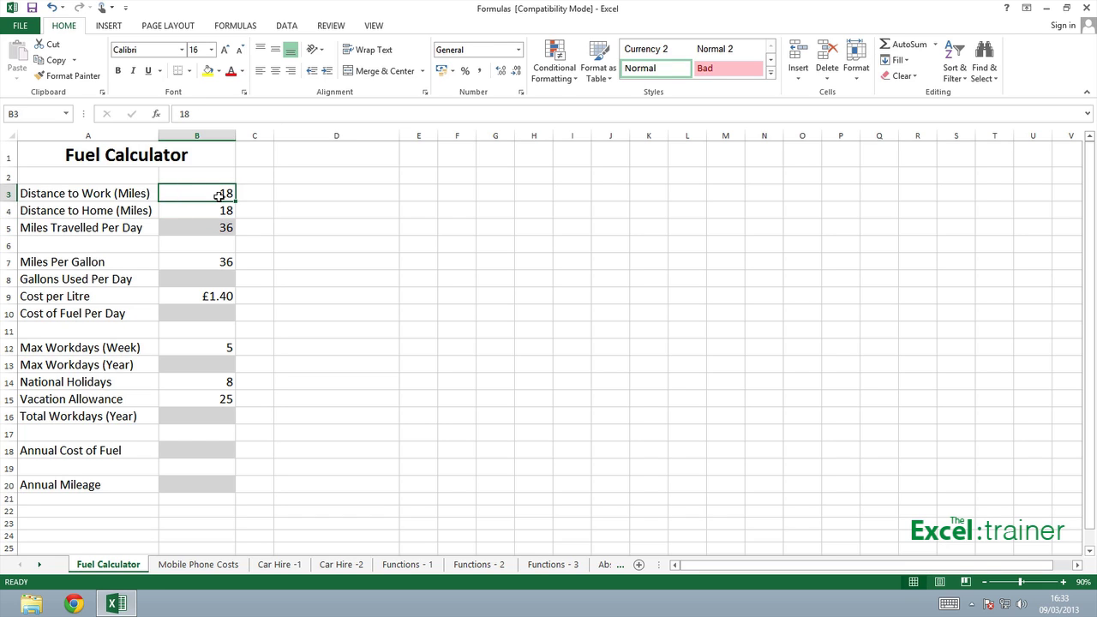
text(20)
key(Return)
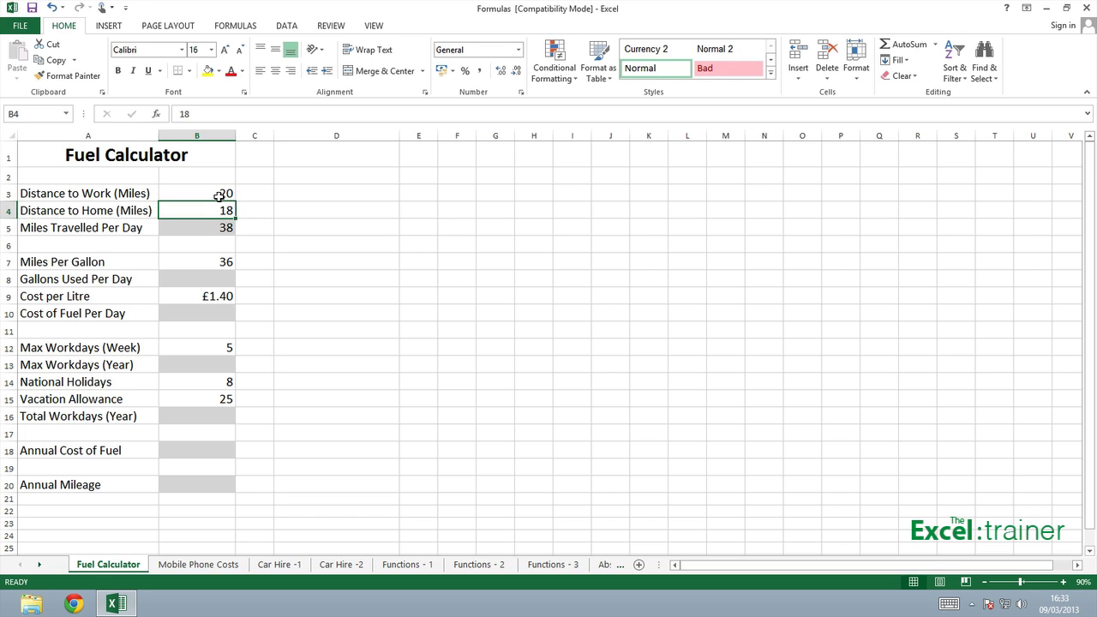
text(20)
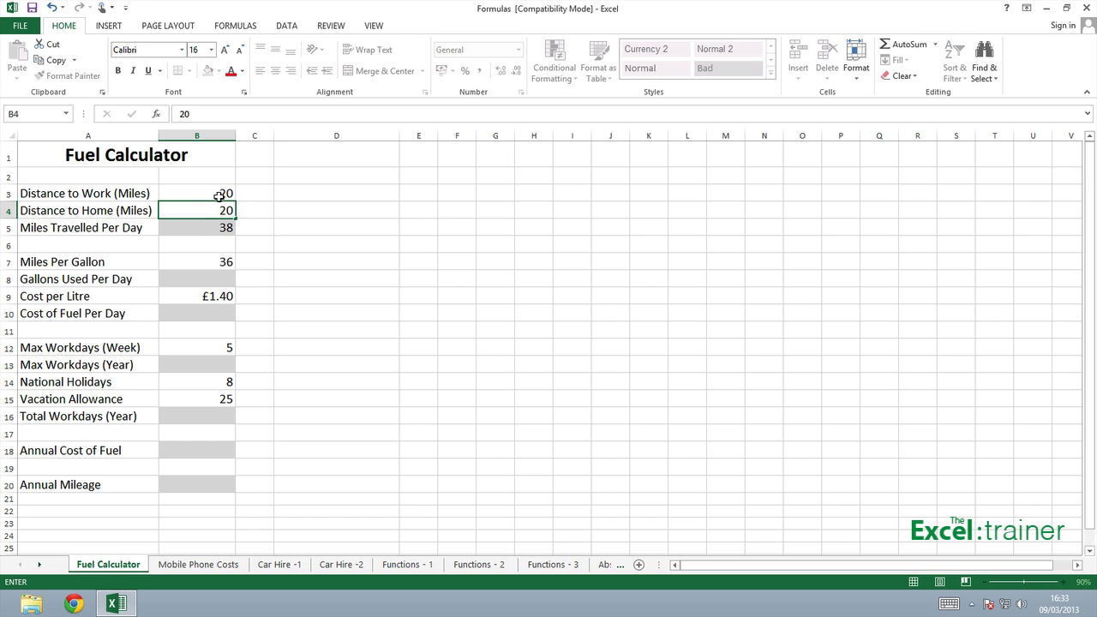
key(Return)
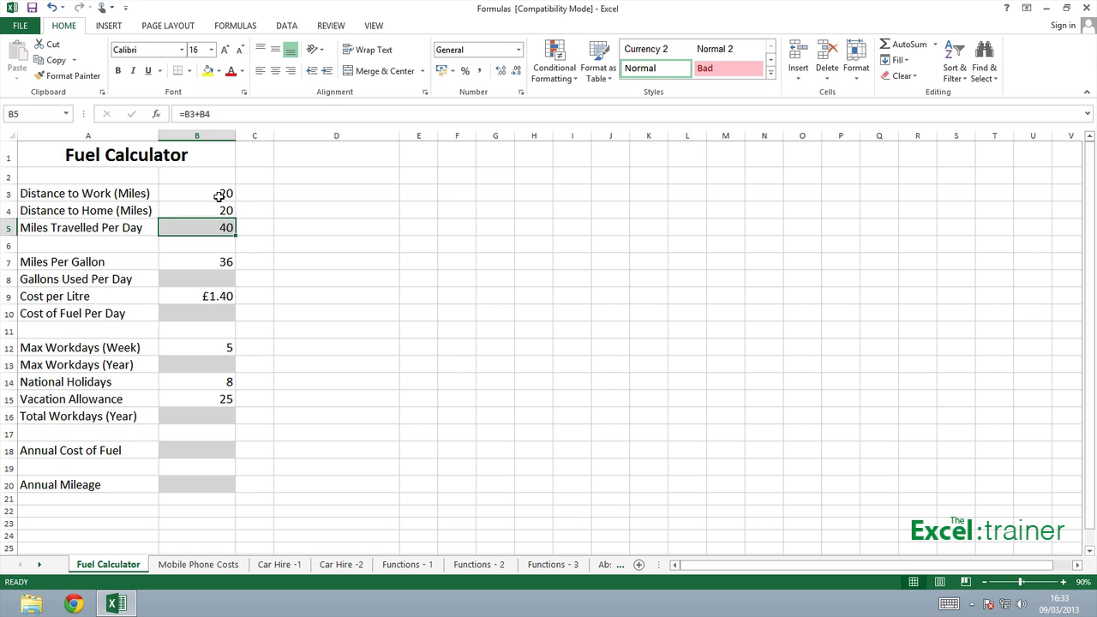
click(219, 197)
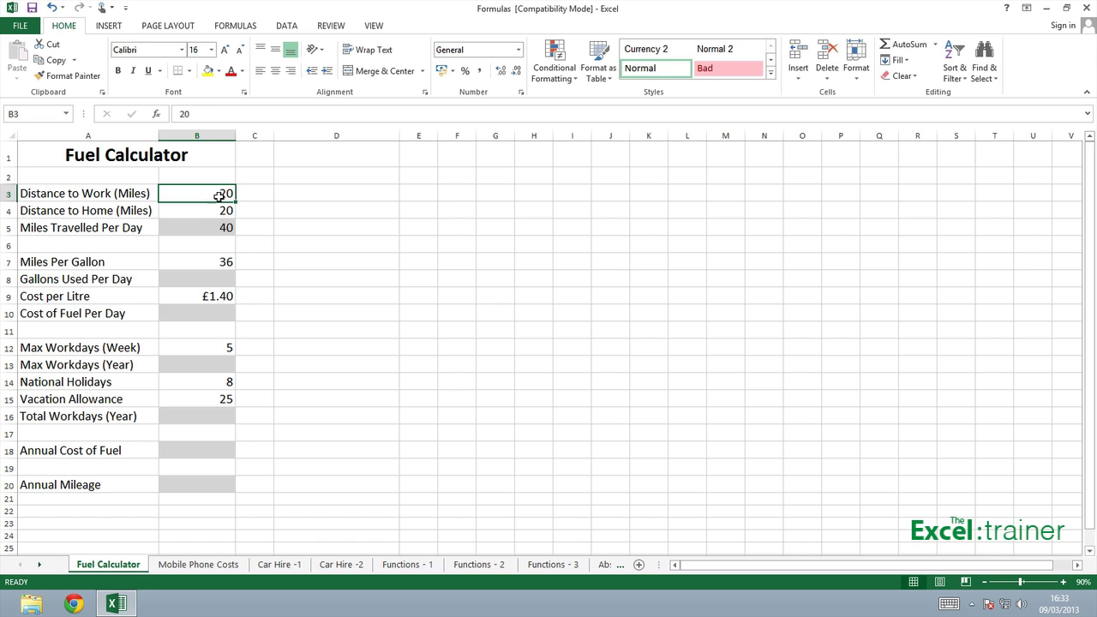
text(18)
key(Return)
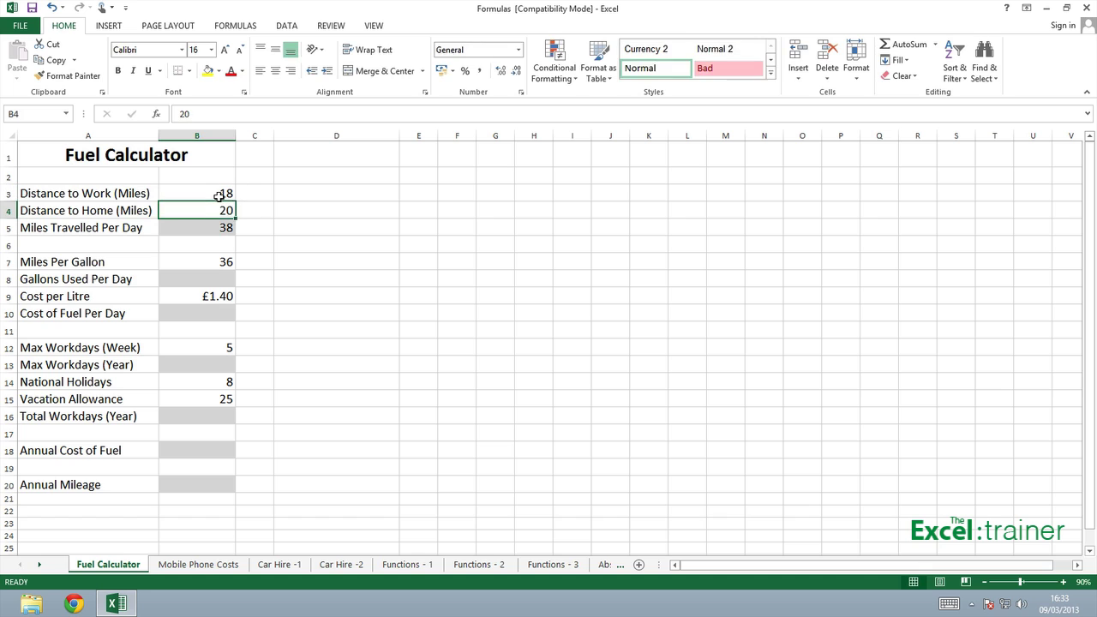
text(18)
key(Return)
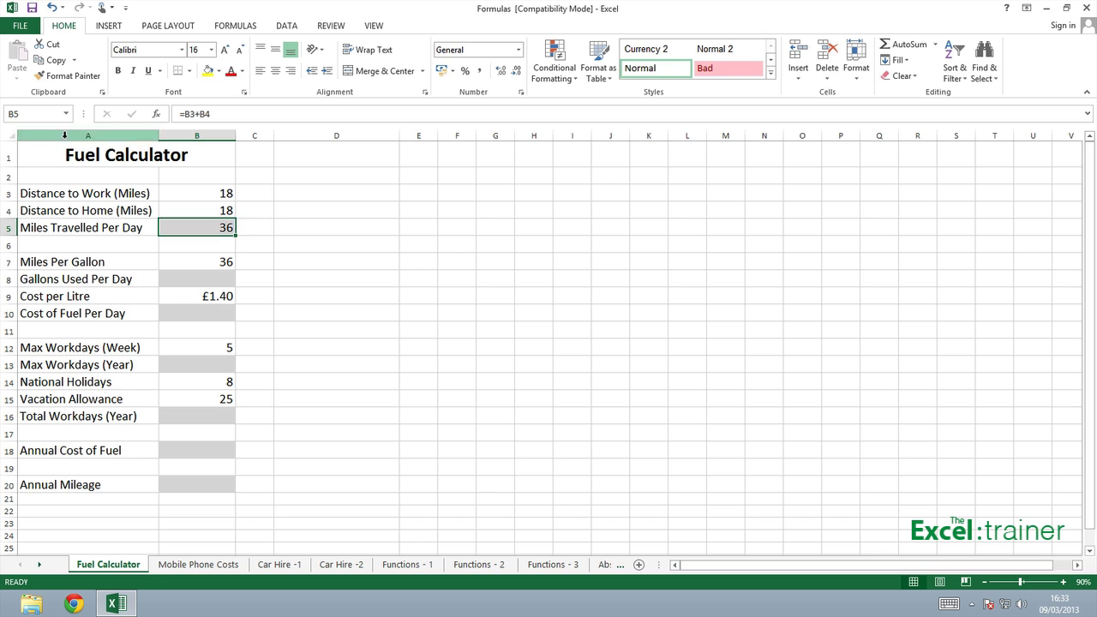
Enter =b5/b7 in B8 to divide daily miles by miles per gallon.
click(202, 263)
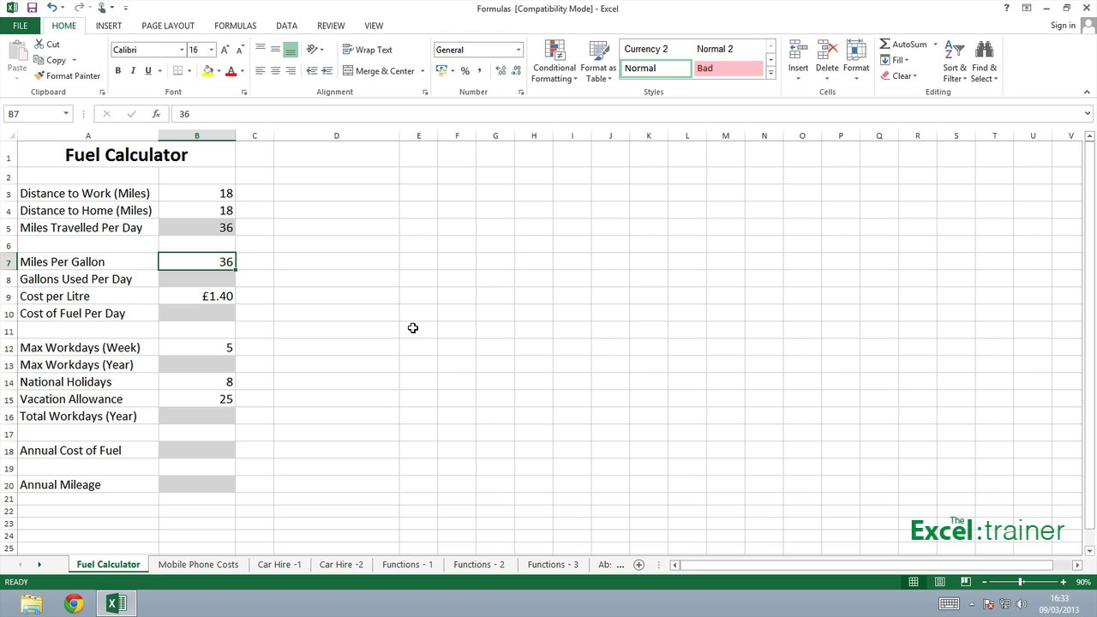
key(Down)
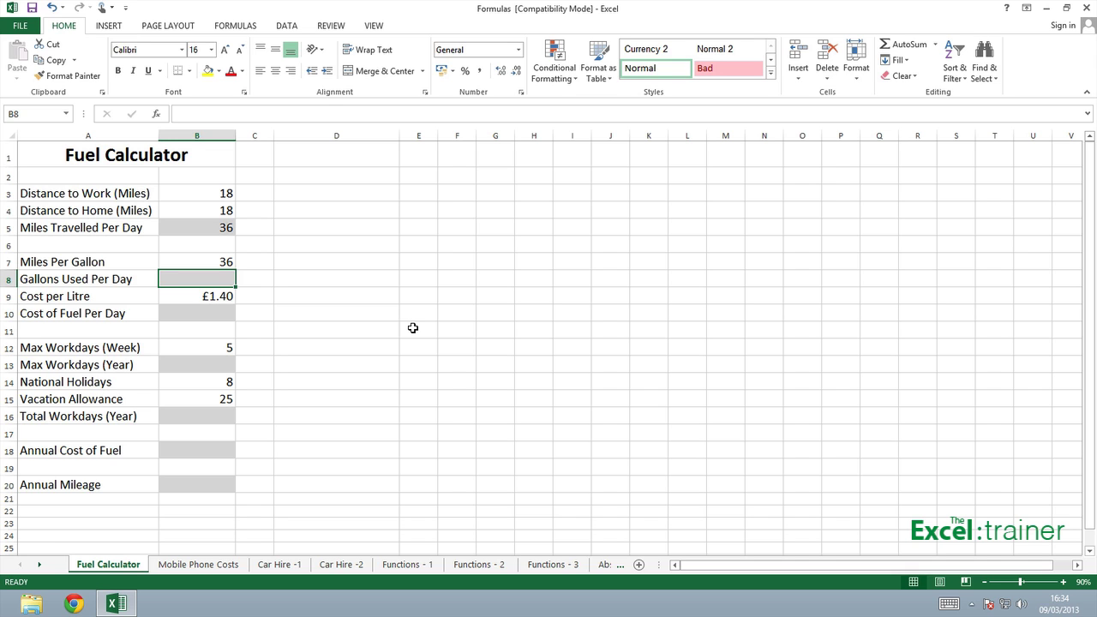
text(=)
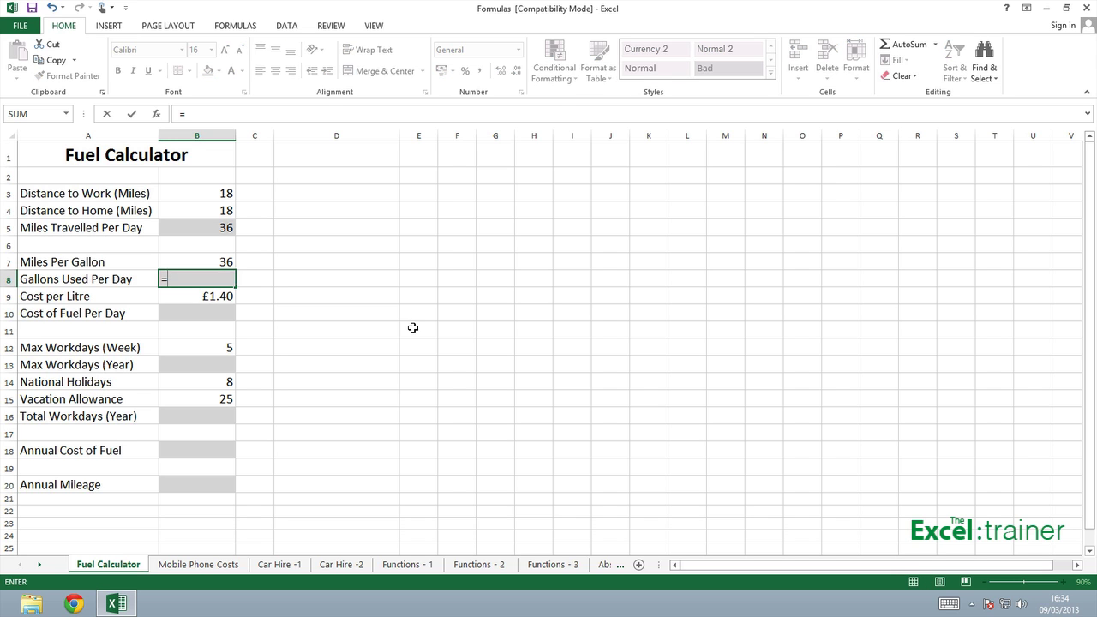
text(b5)
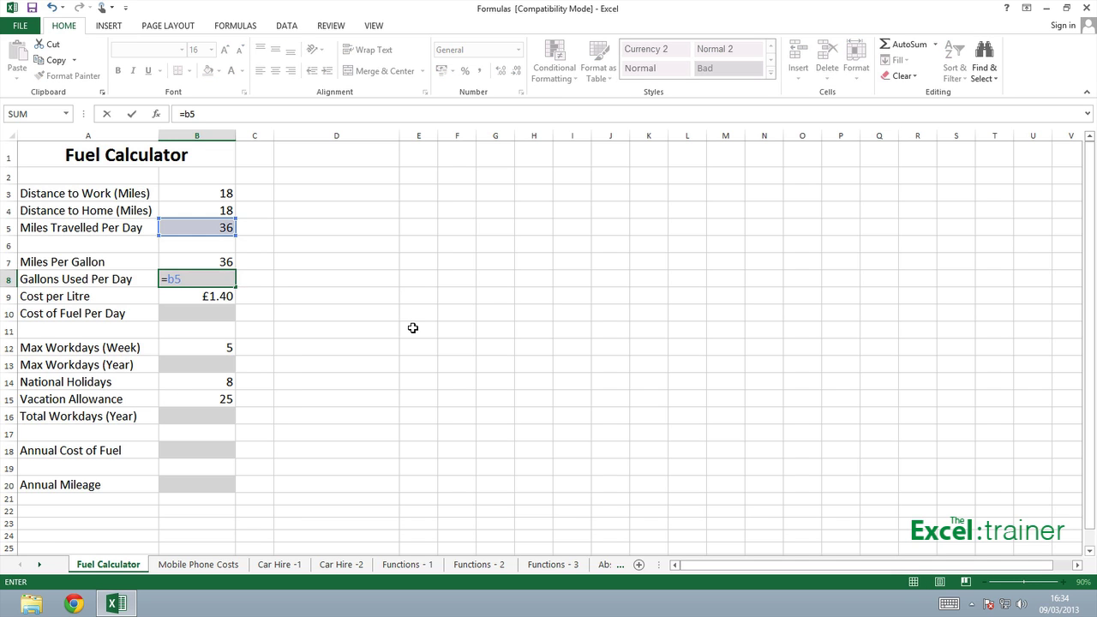
text(/b7)
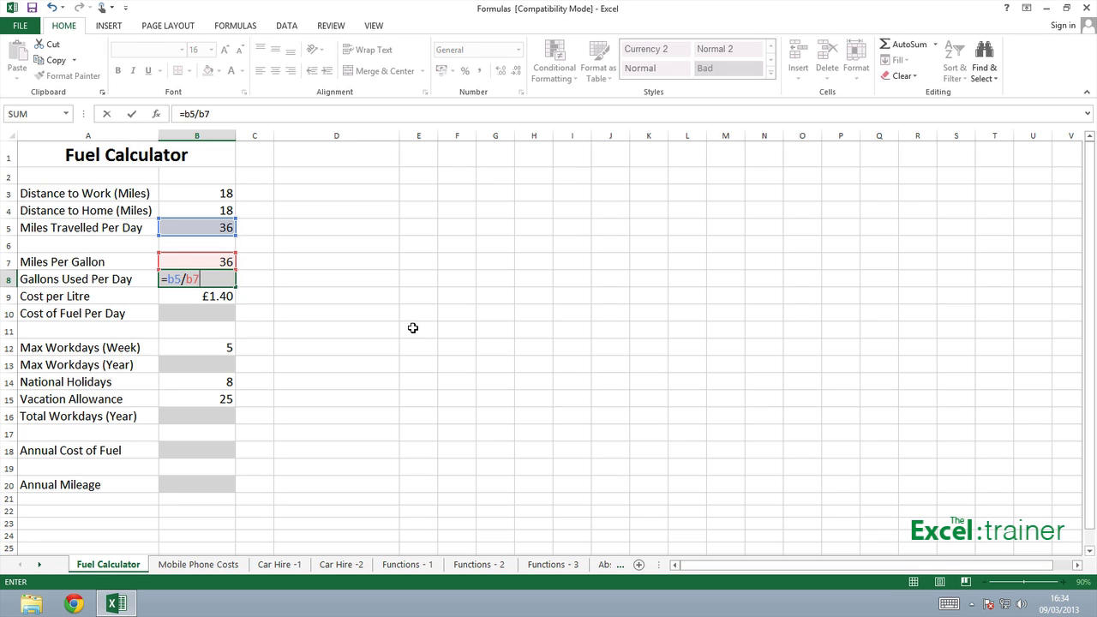
key(Return)
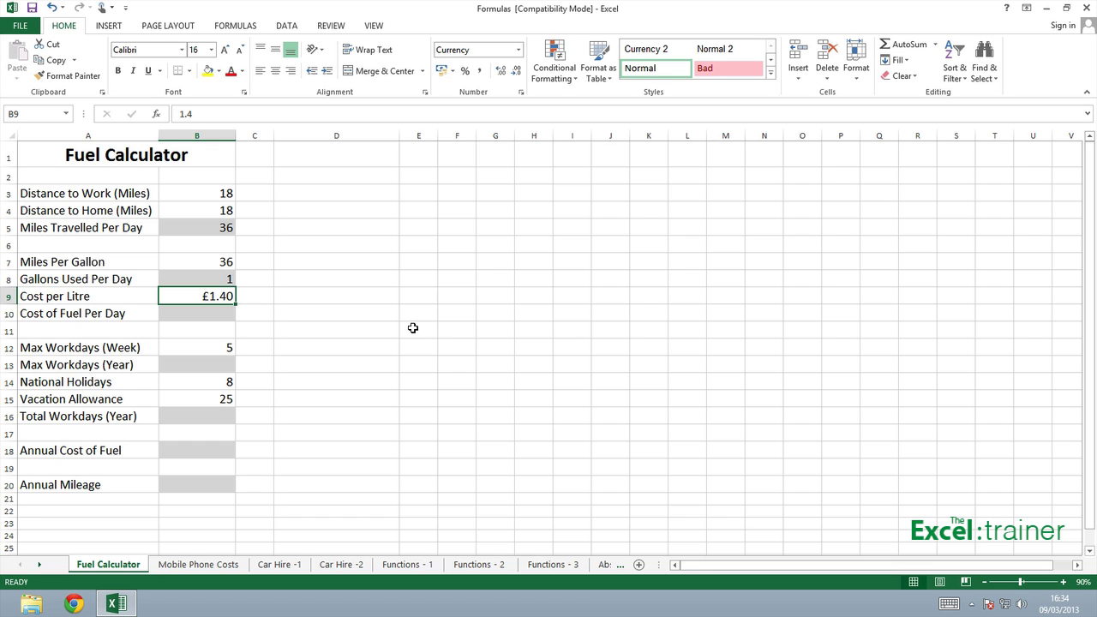
Enter =b8*b9*4.55 in B10 for a daily fuel cost of £6.37, then recheck it.
key(Down)
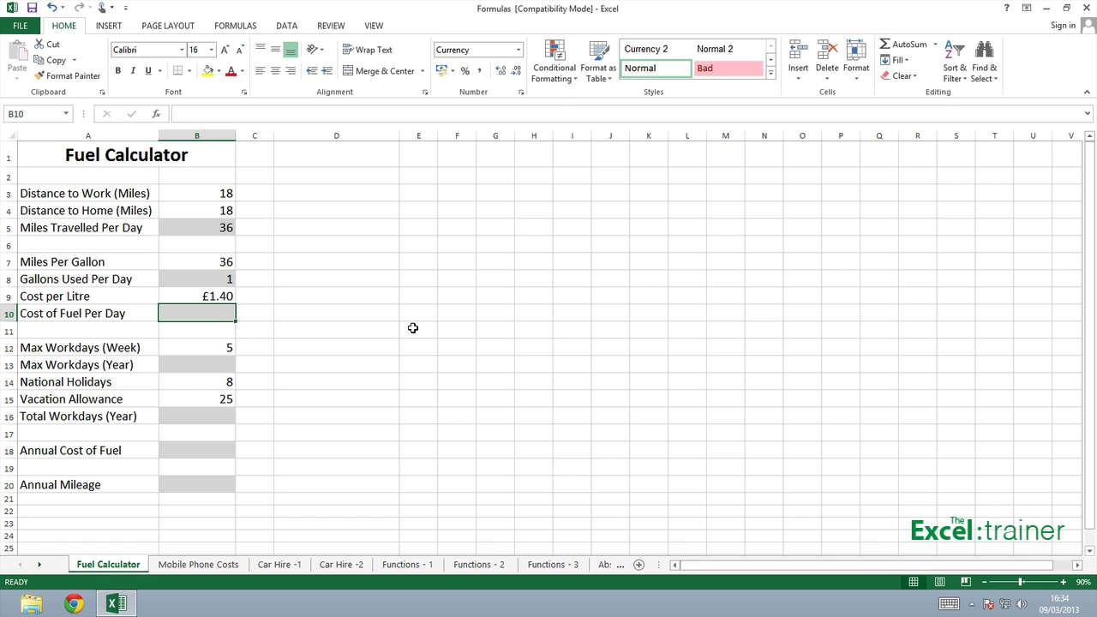
text(=)
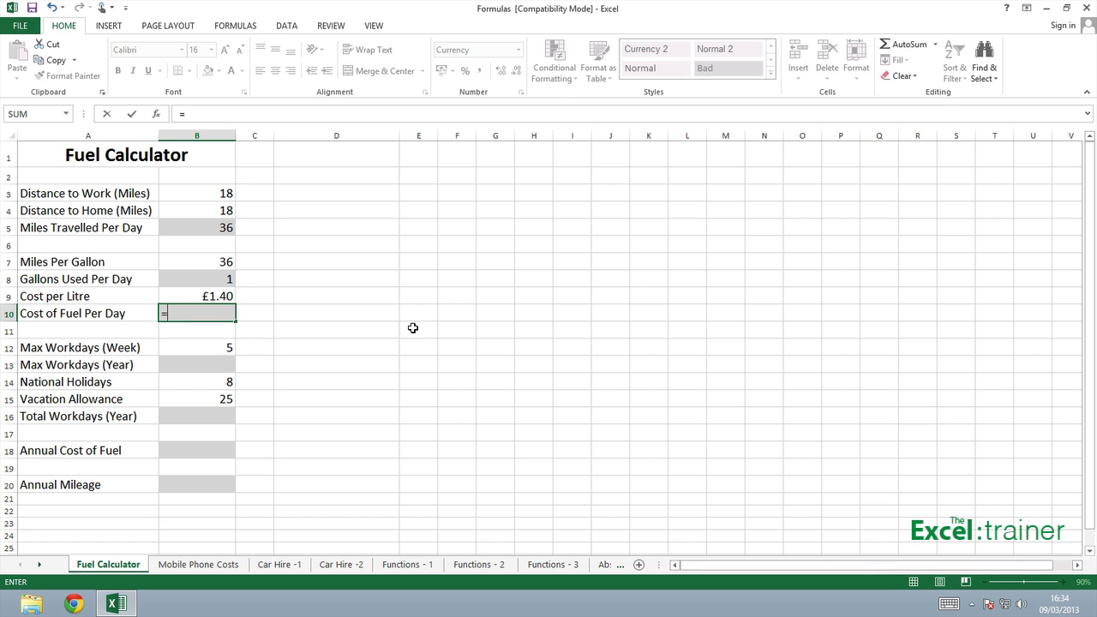
text(b)
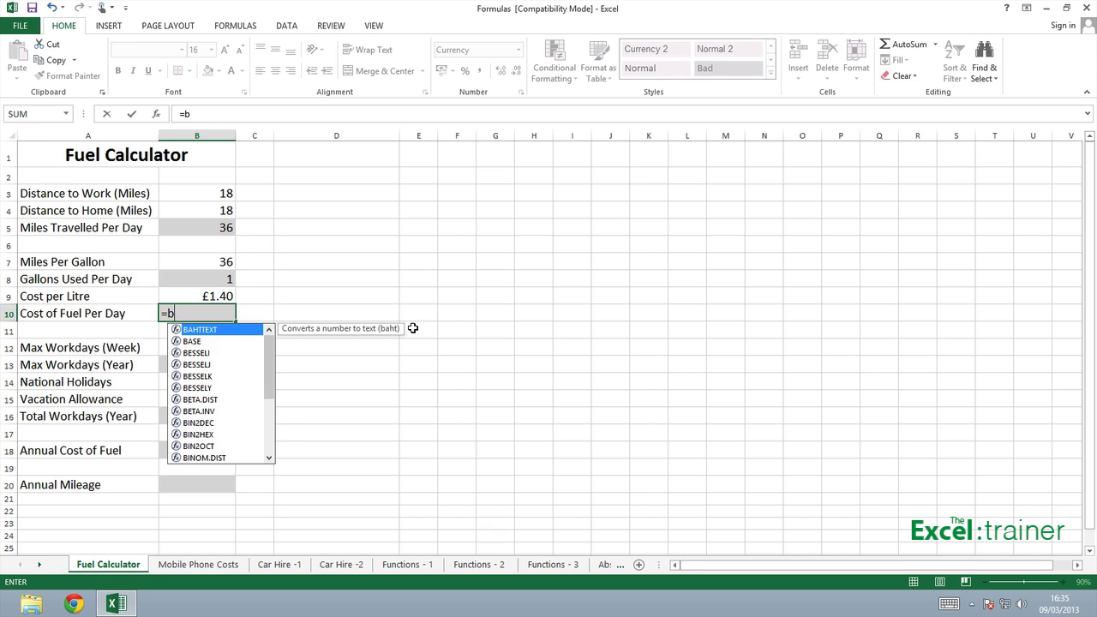
text(8)
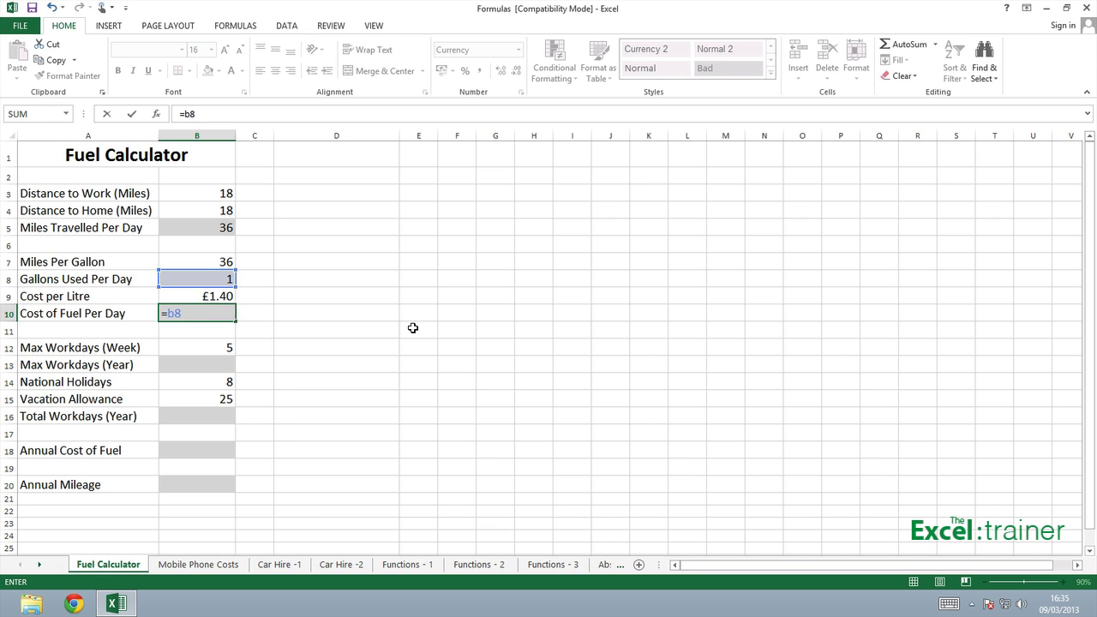
text(*)
text(b9)
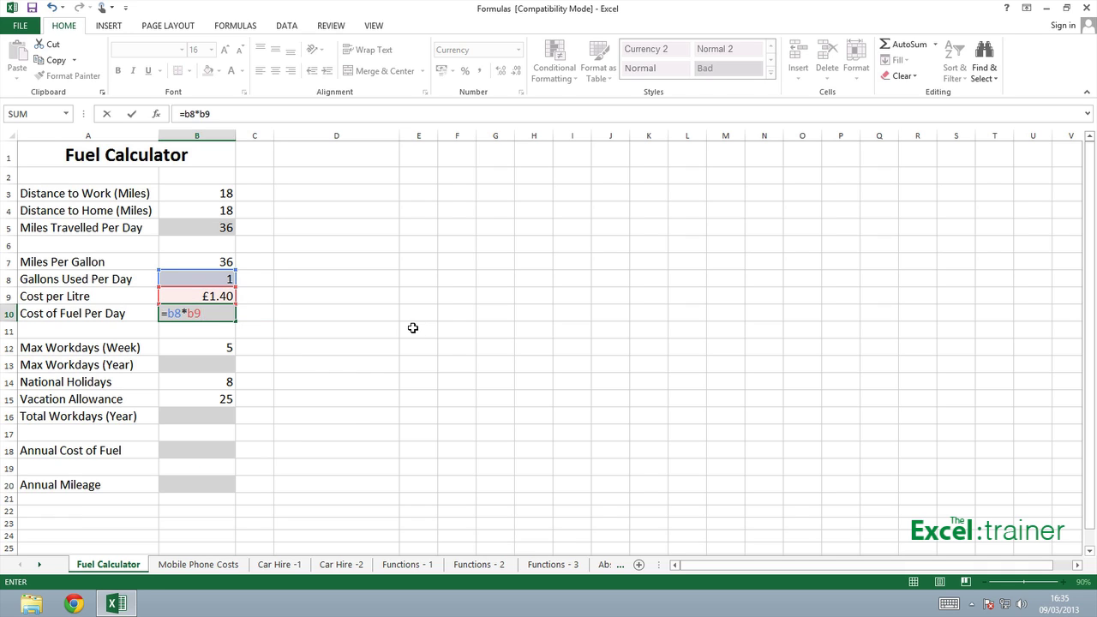
text(*4.55)
key(Return)
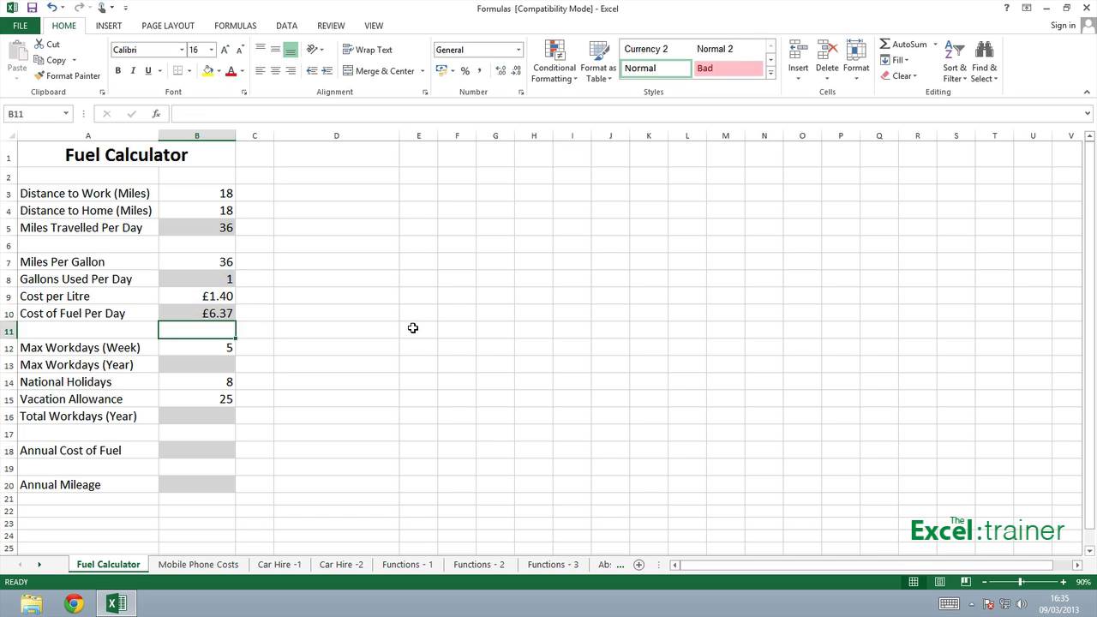
key(Up)
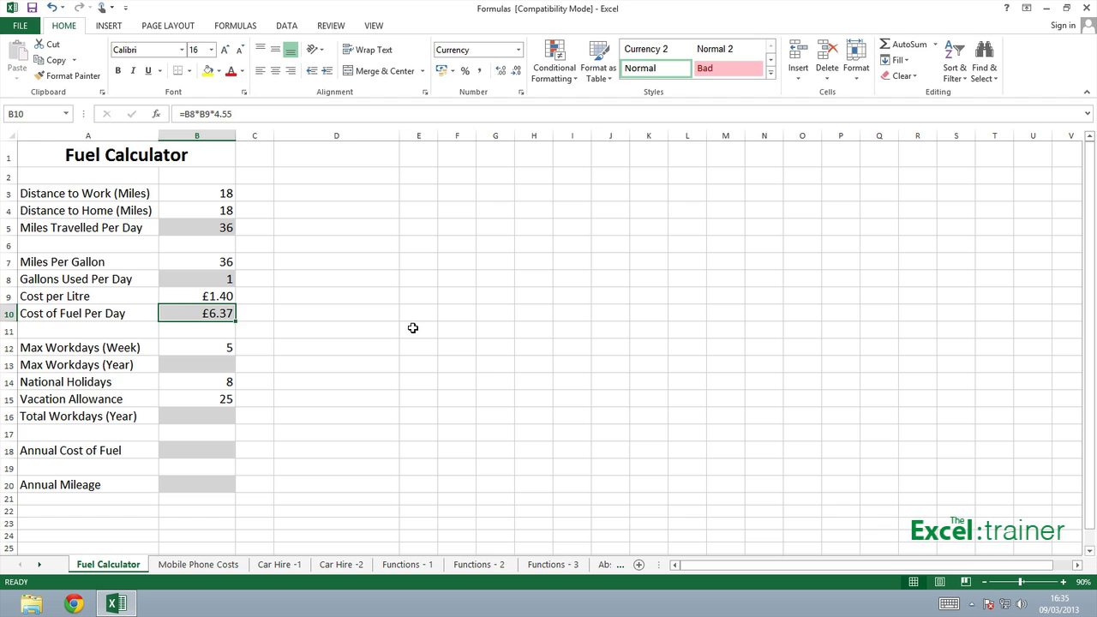
Enter =b12*52 in B13 to turn the weekly maximum into 260 yearly workdays.
key(Down)
key(Down)
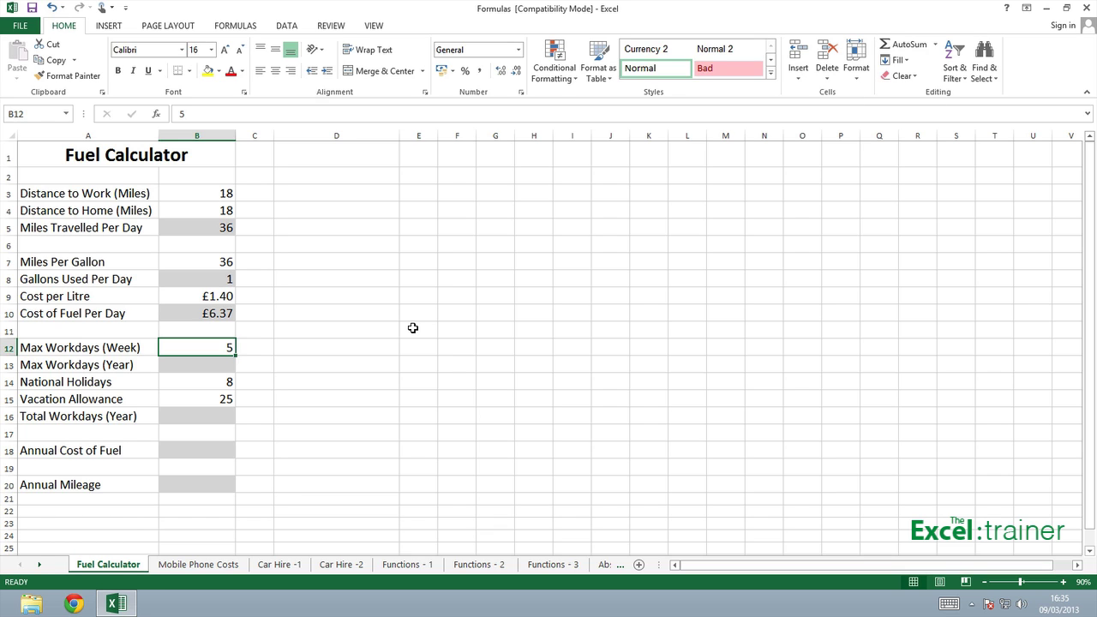
key(Down)
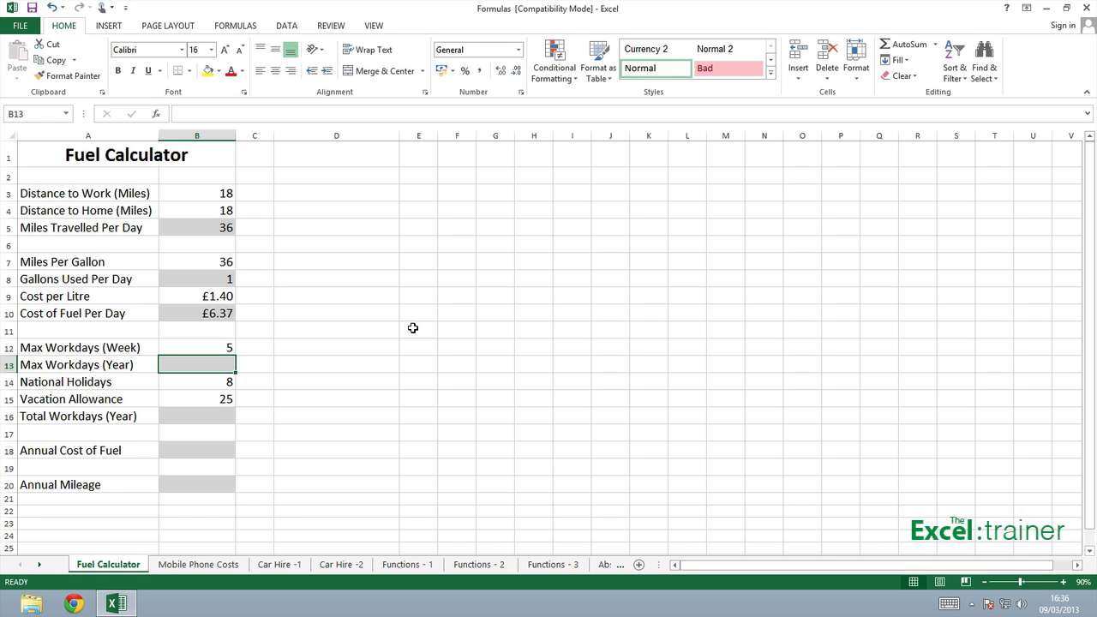
text(=)
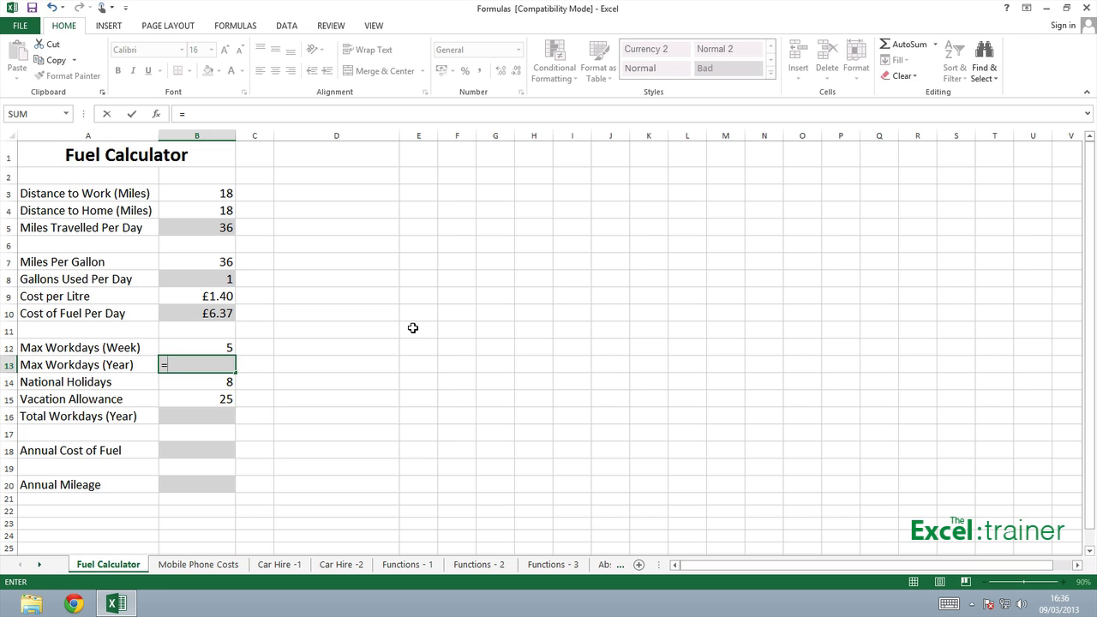
text(b12)
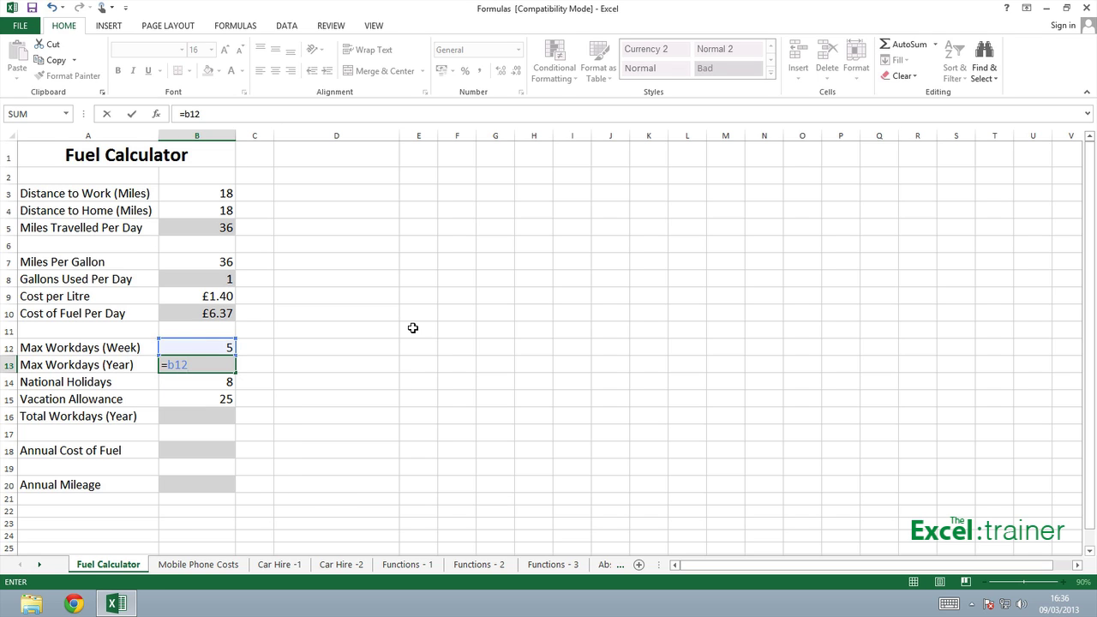
text(*52)
key(Return)
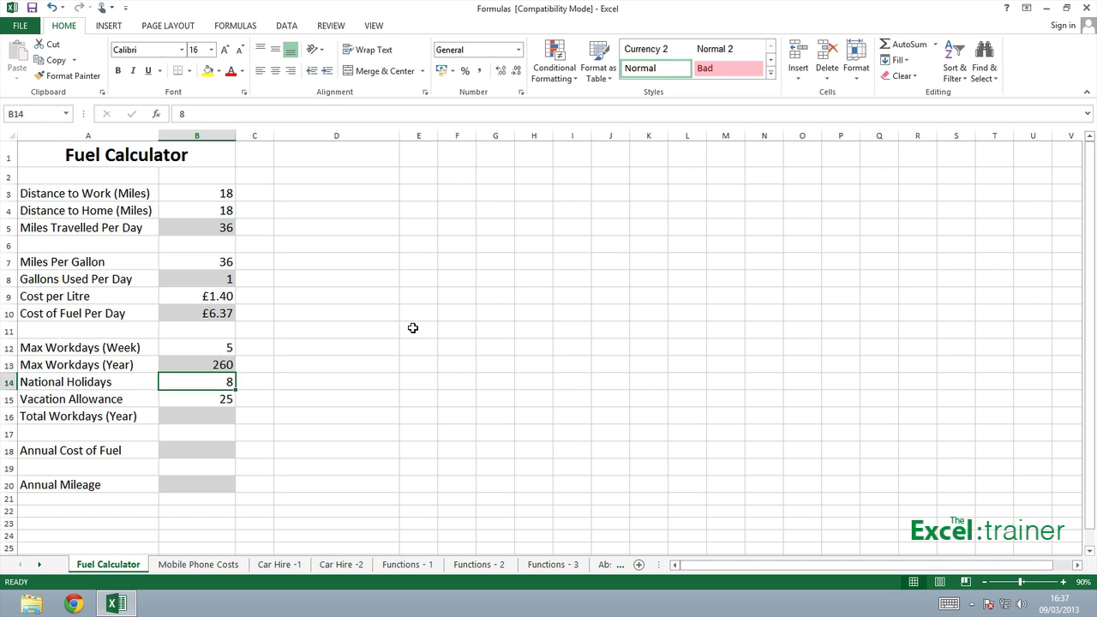
Enter =b13-b14-b15 in B16, correcting a mistyped reference, for 227 total workdays.
key(Down)
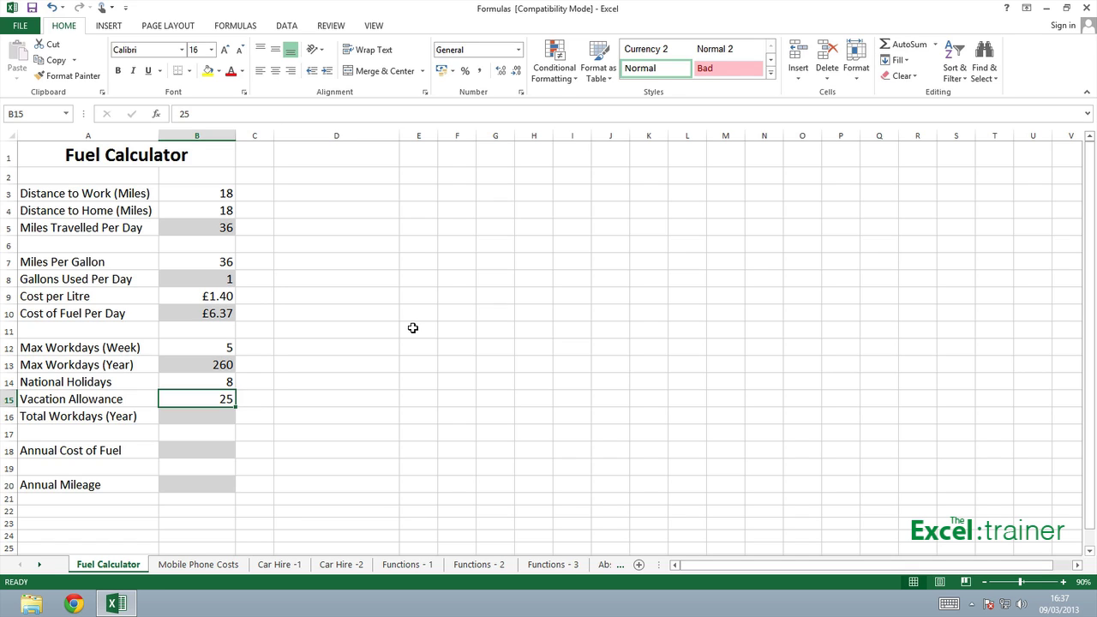
key(Down)
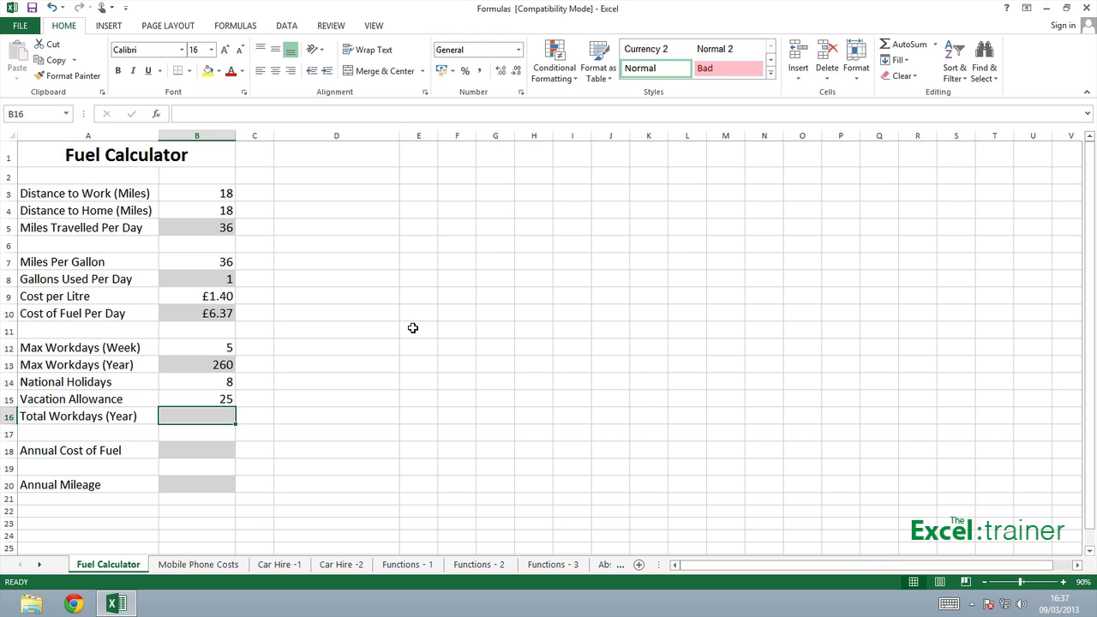
text(=)
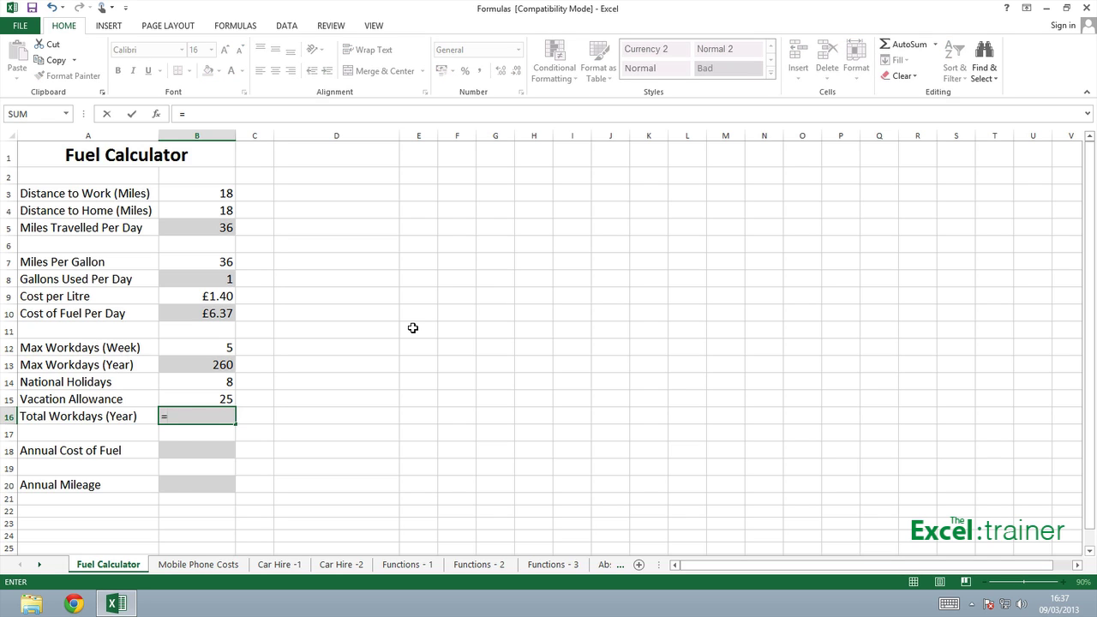
text(b10)
key(BackSpace)
text(3)
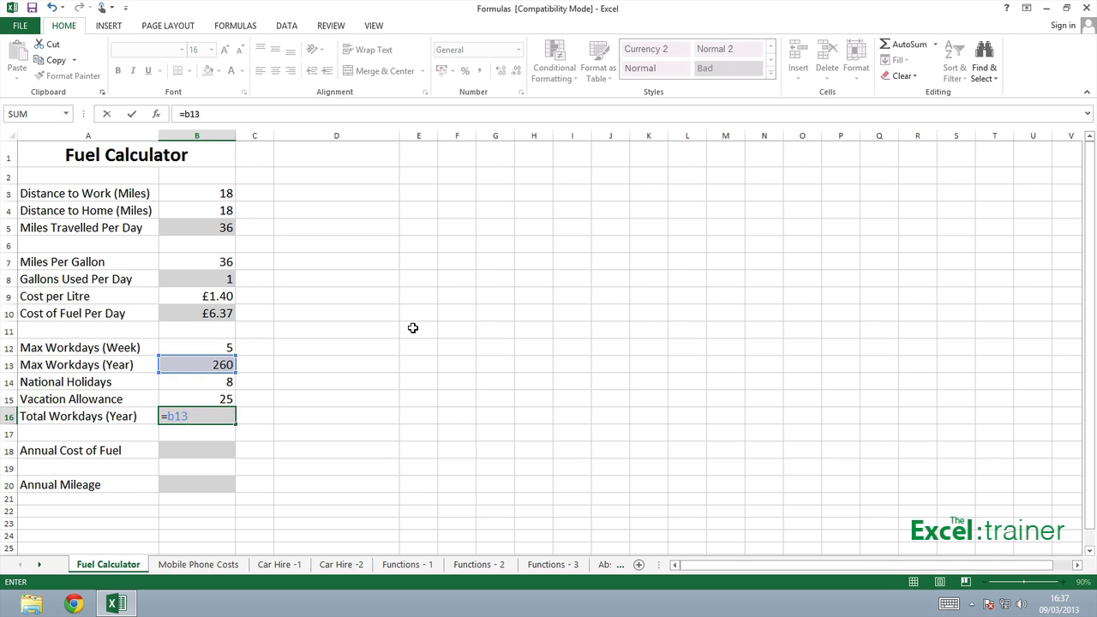
text(-b14)
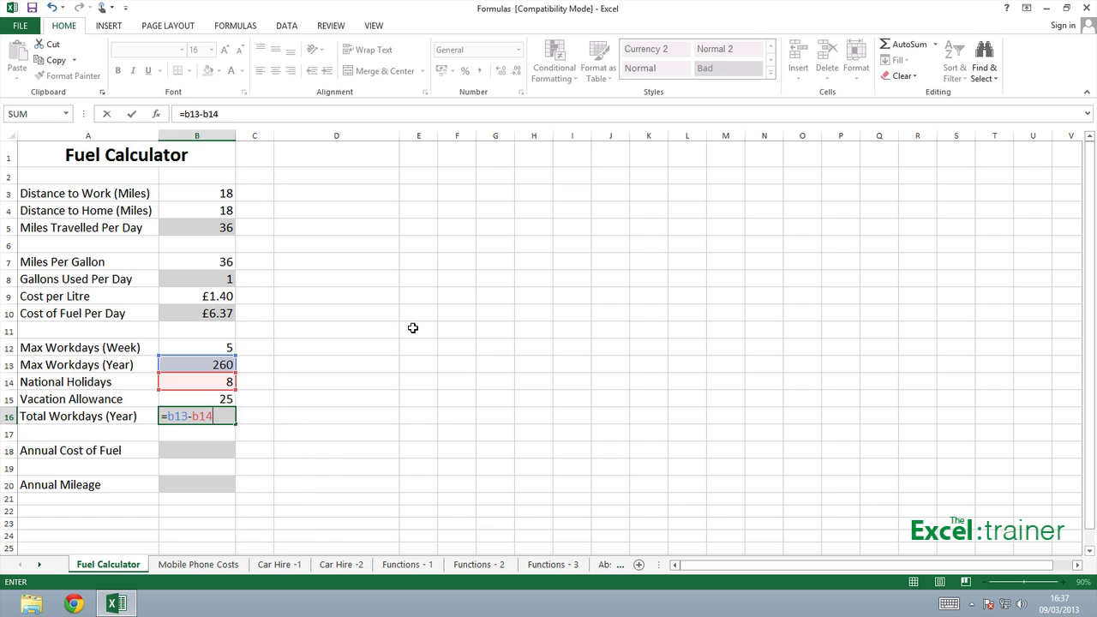
text(-b15)
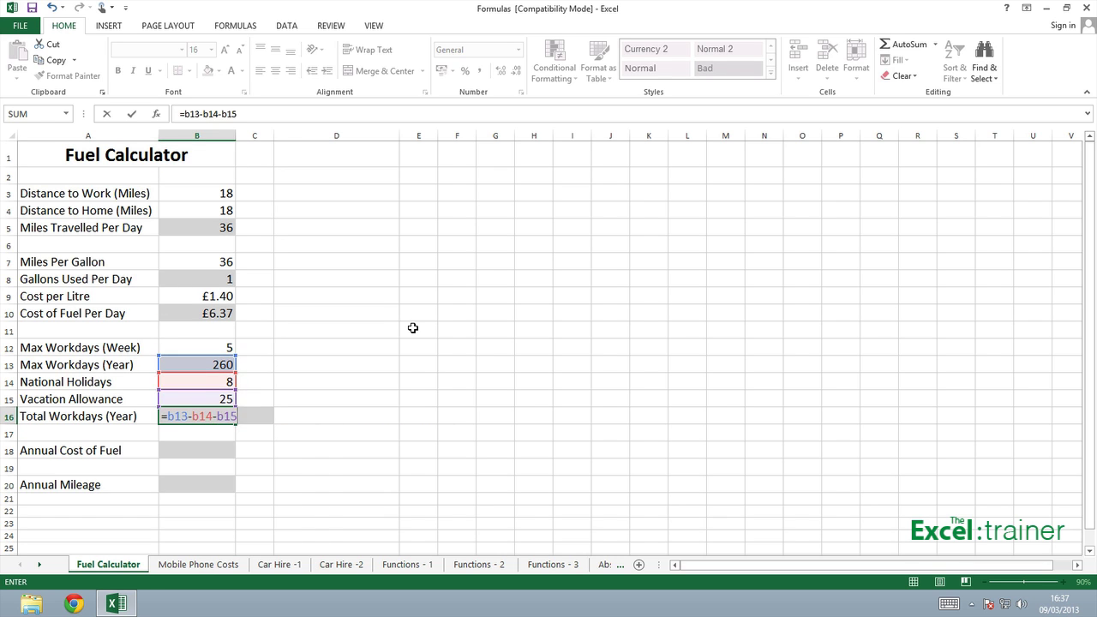
key(Return)
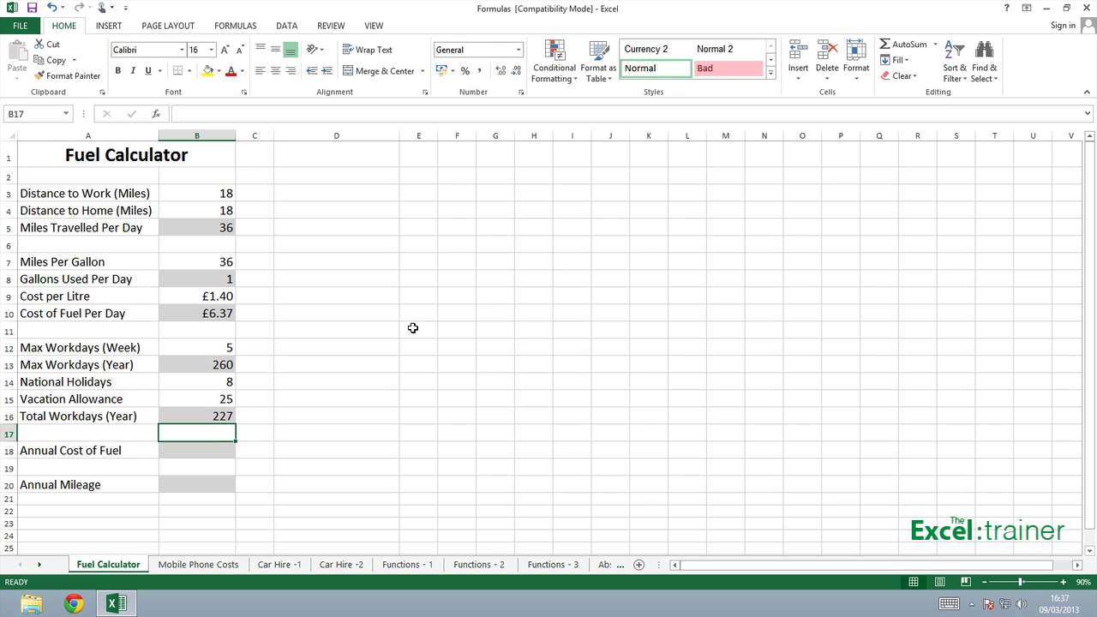
Enter =B16*b10 in B18 for an annual fuel cost of £1,445.99 and verify it.
key(Down)
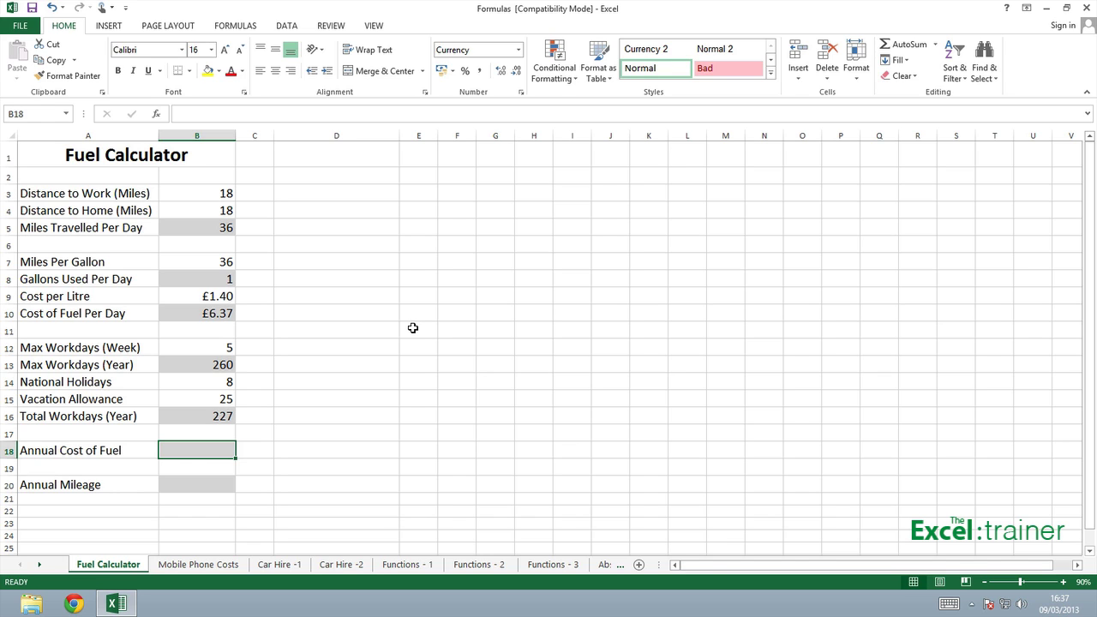
text(=)
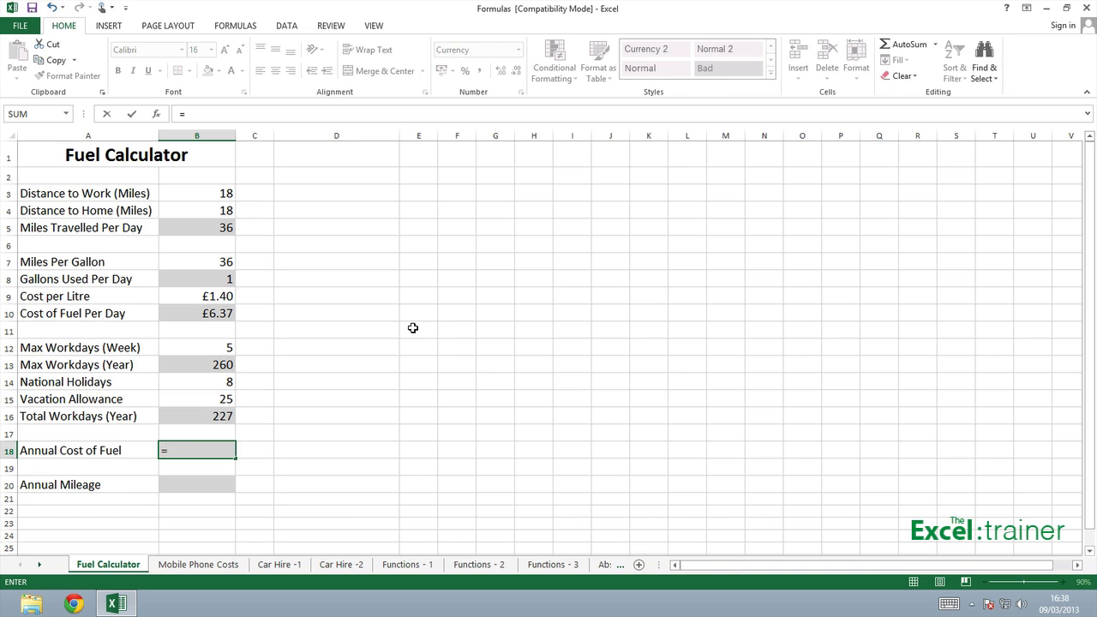
text(B16)
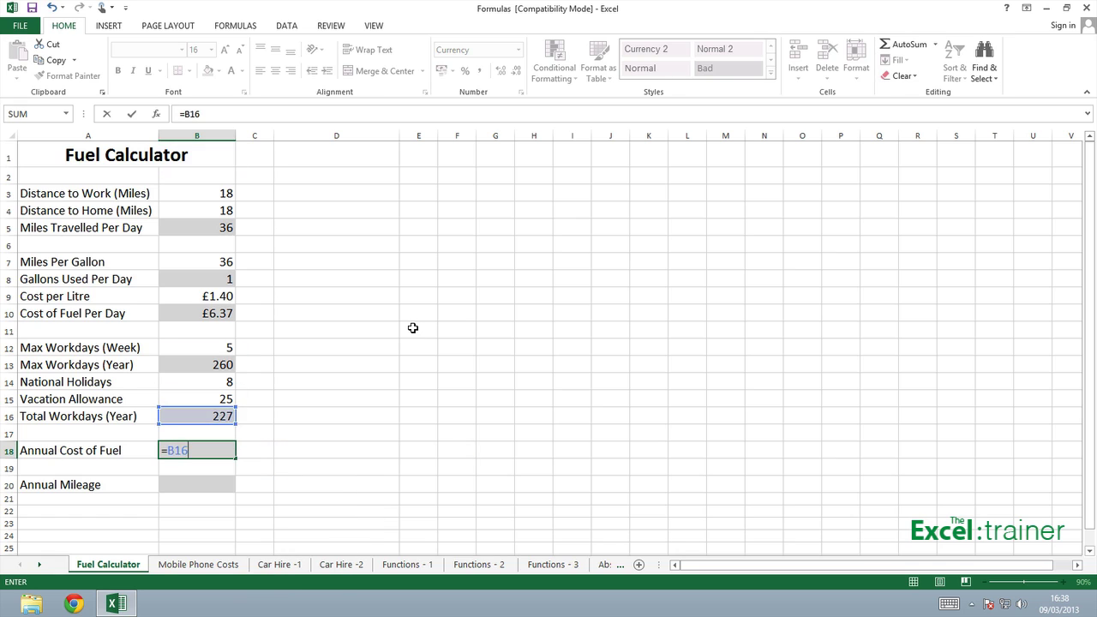
text(*b10)
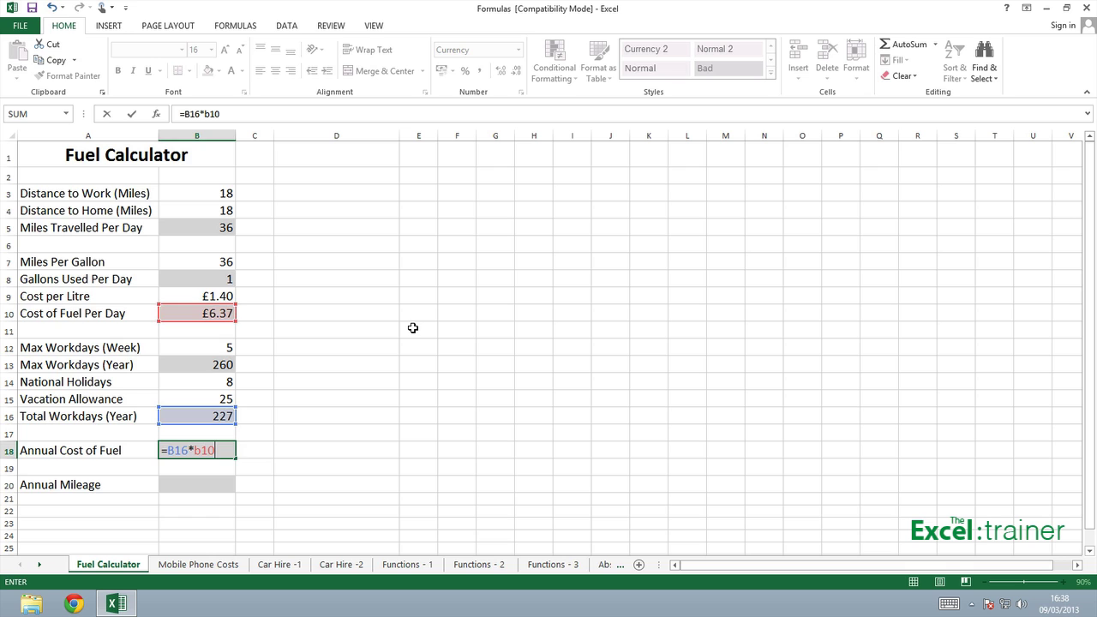
key(Return)
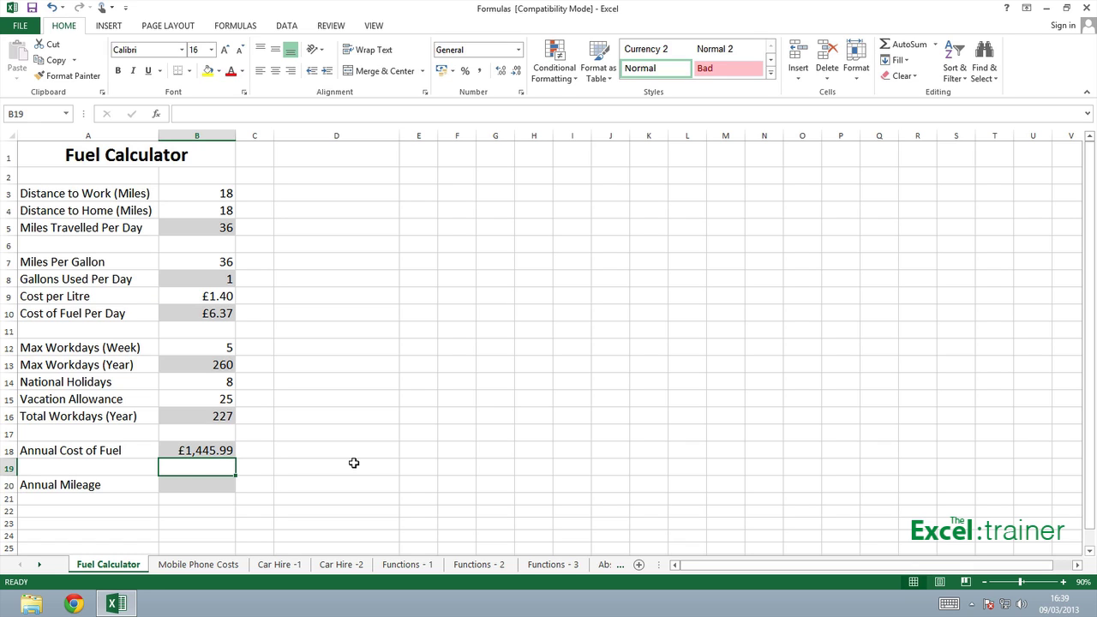
click(207, 453)
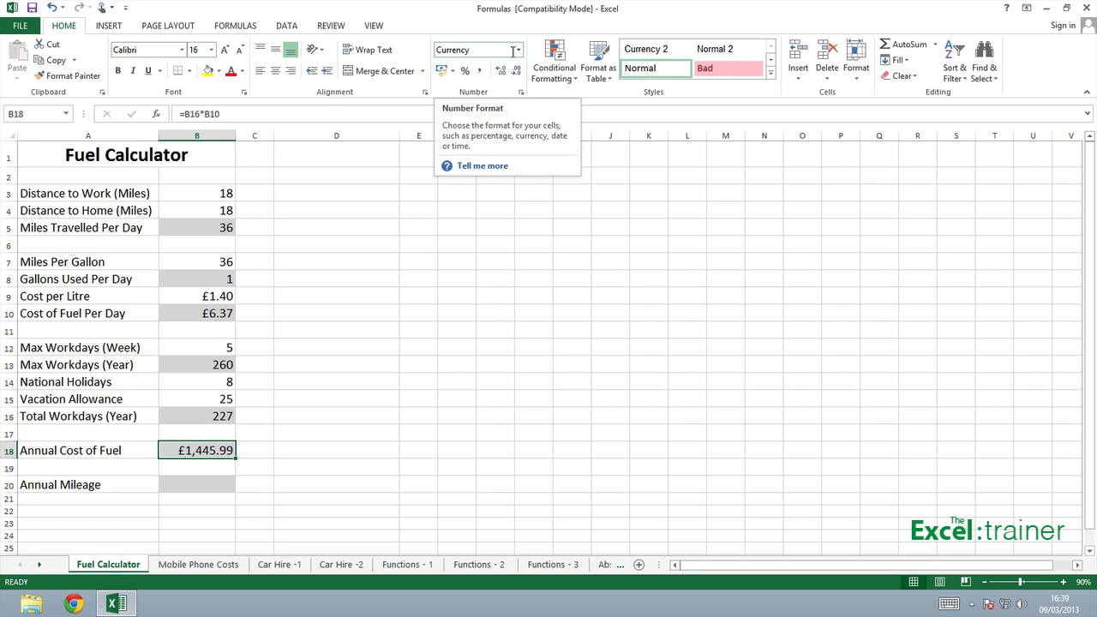
click(195, 483)
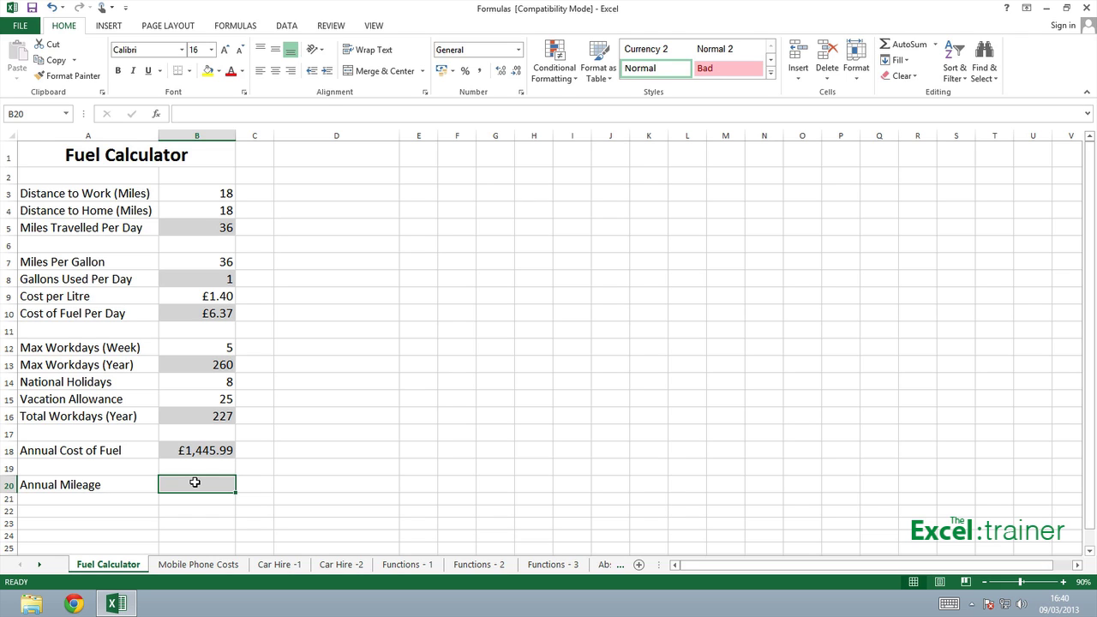
Enter =b5*b16 in B20 to get 8172 annual miles.
text(=b5*)
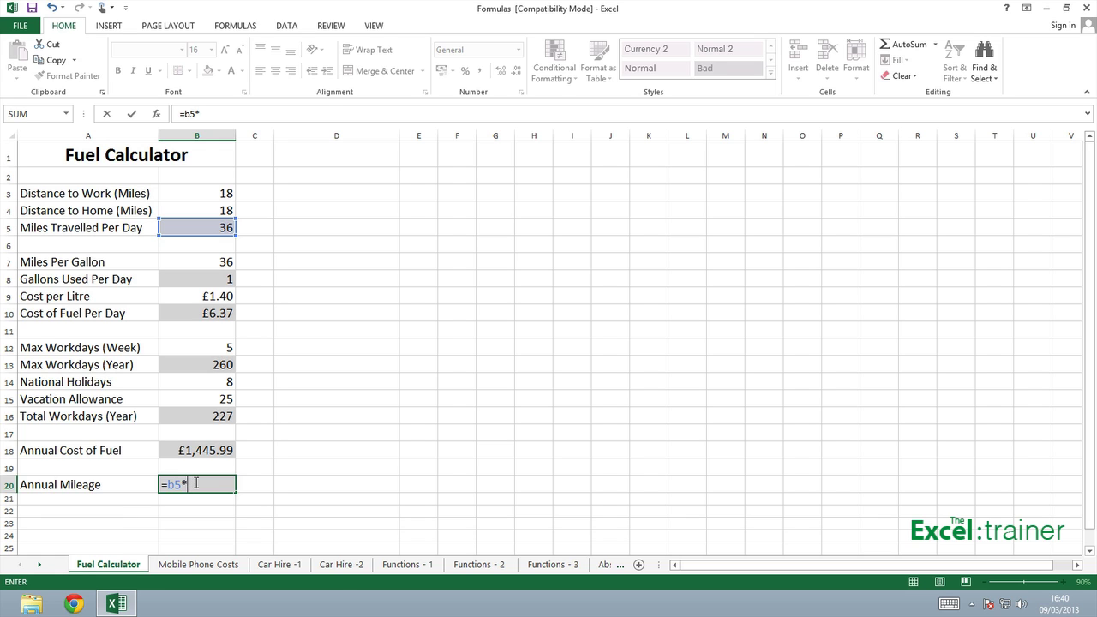
text(b16)
key(Return)
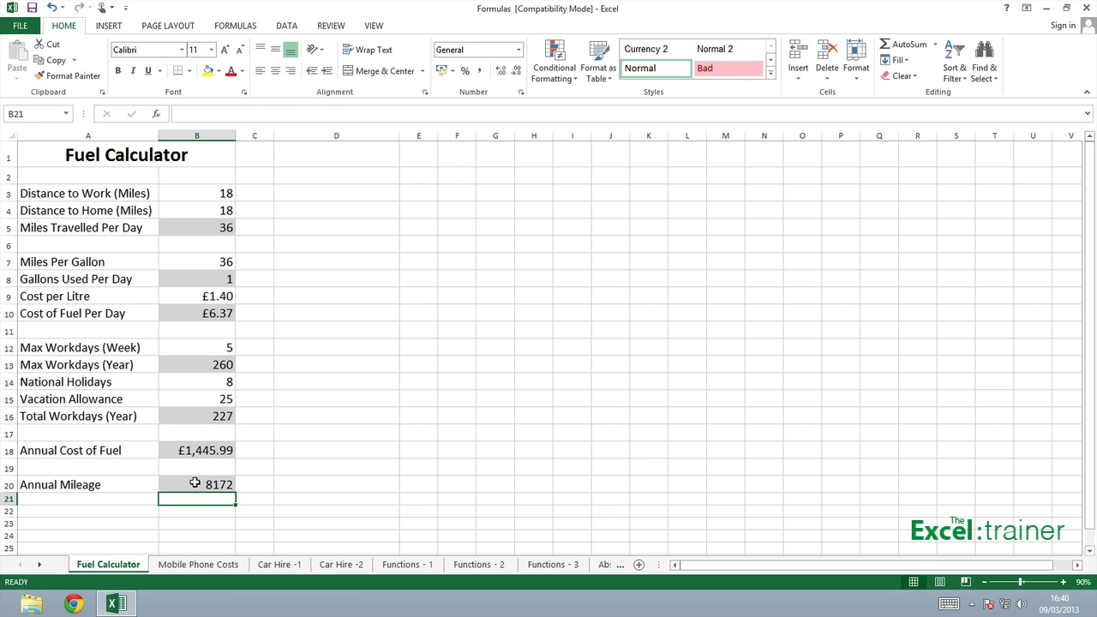